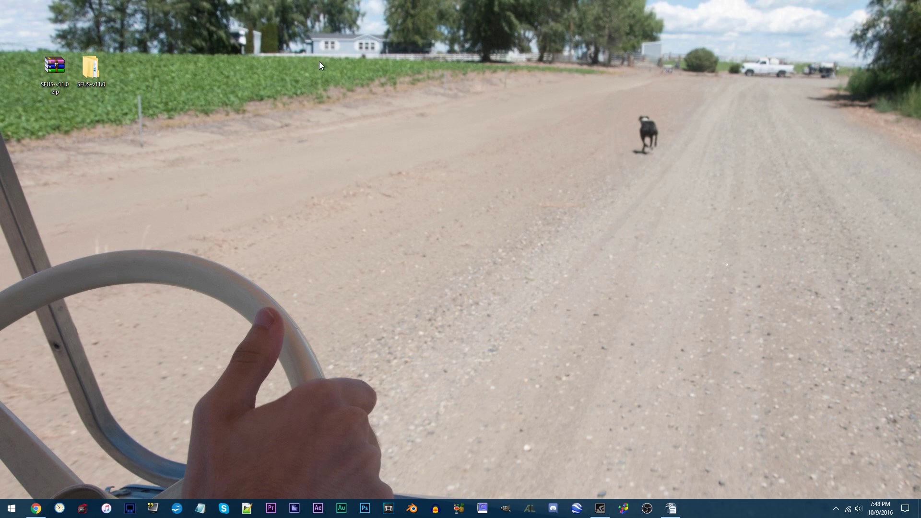
# Browse into SEUS-v11.0's shaders folder and select final.fsh
pyautogui.doubleClick(90, 68)
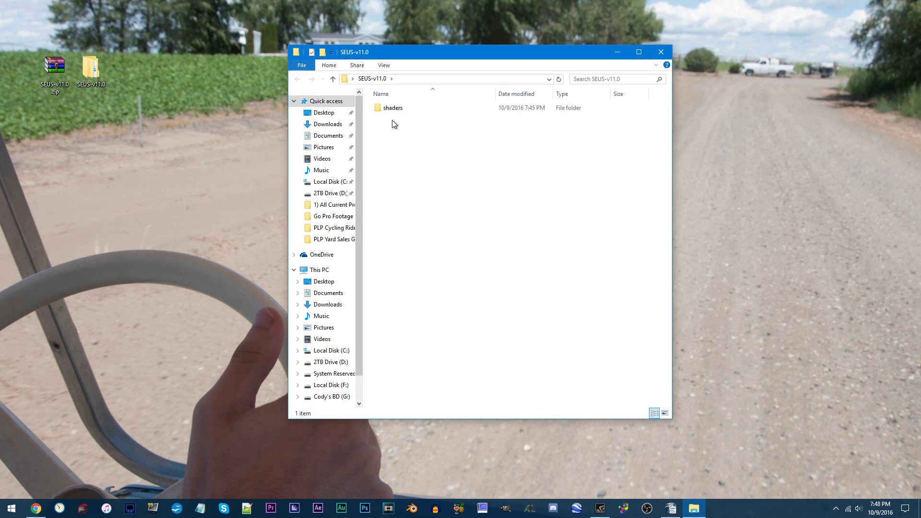
pyautogui.doubleClick(395, 109)
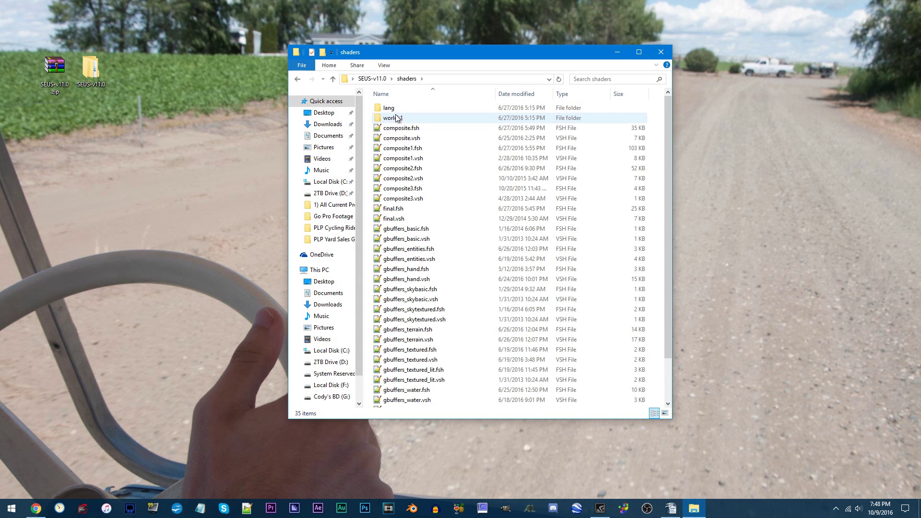
pyautogui.click(407, 209)
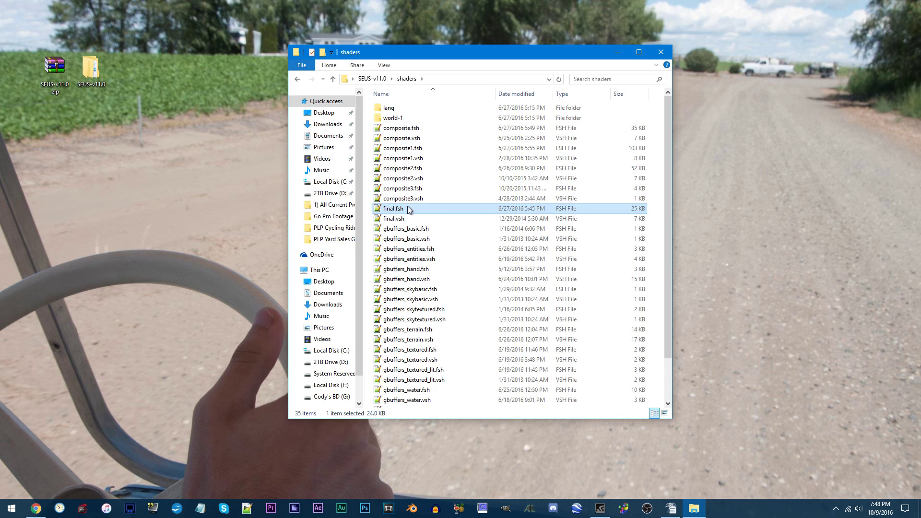
# Open final.fsh in Notepad++ and jump to line 362 in the MotionBlur function
pyautogui.doubleClick(464, 210)
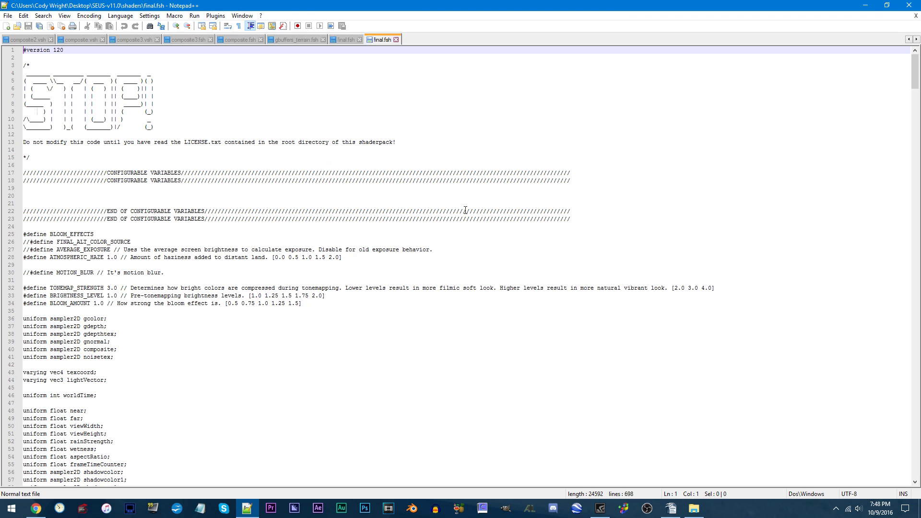
pyautogui.hotkey('ctrl', 'g')
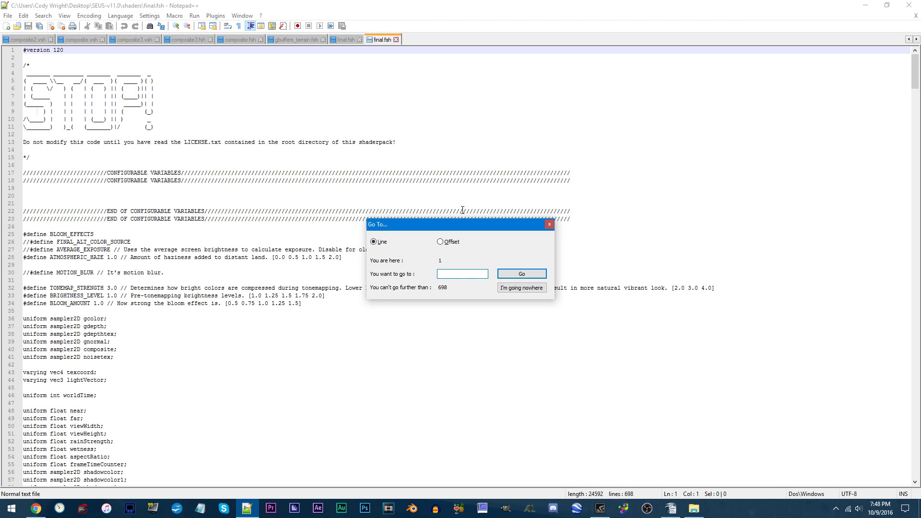
pyautogui.write('362')
pyautogui.press('Return')
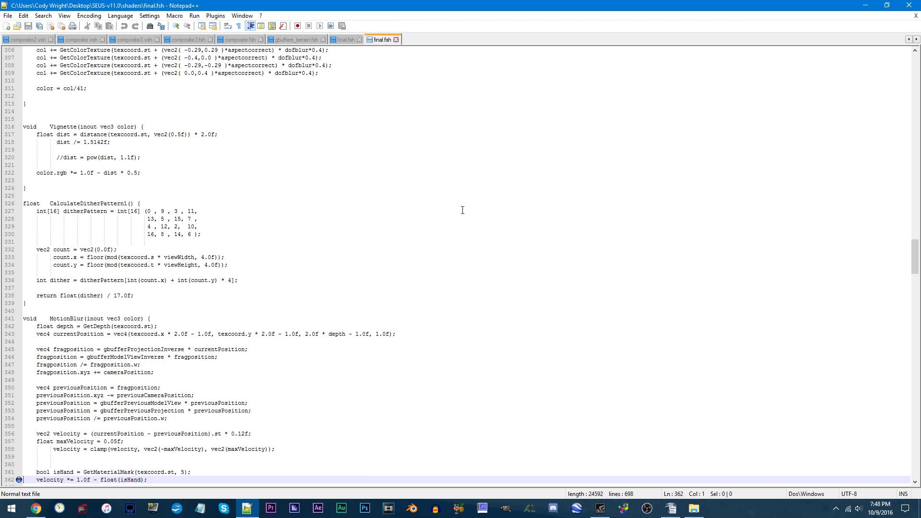
pyautogui.scroll(-10, 462, 210)
pyautogui.scroll(-1, 462, 209)
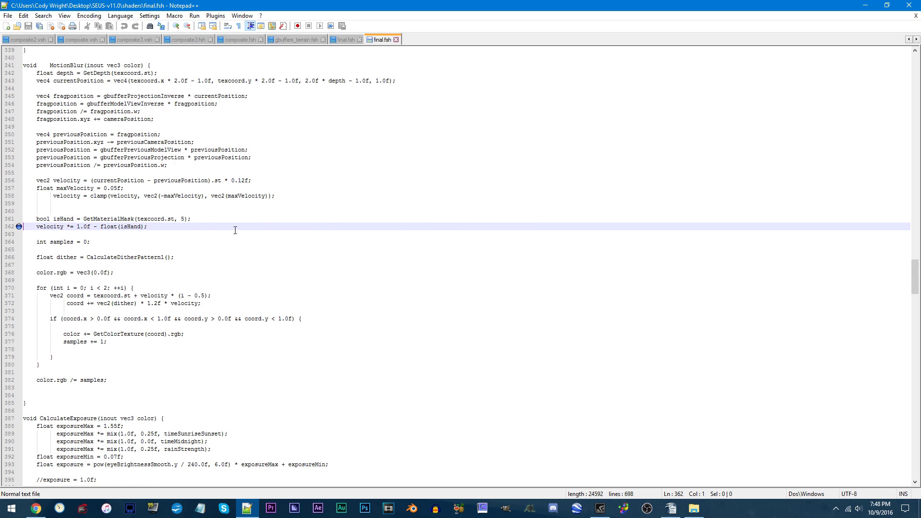
pyautogui.click(78, 226)
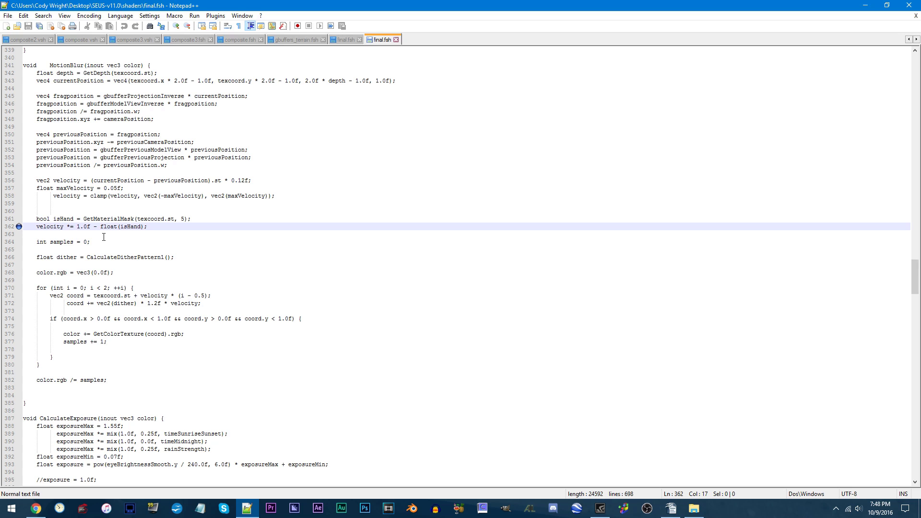